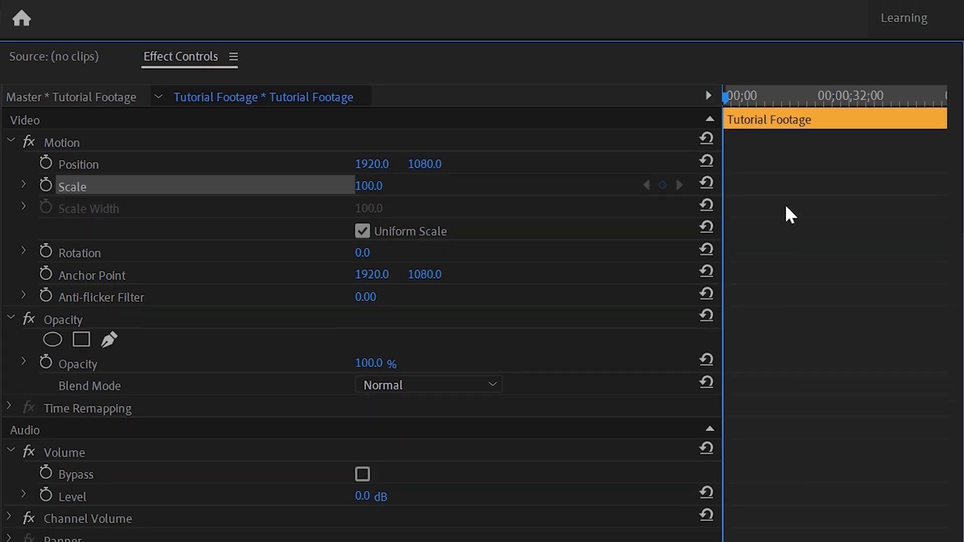
Keyframe the Tutorial Footage clip's Scale at 100 at 00;00;10;10 and at 115 at 00;00;17;22
{"action": "left_click_drag", "start_coordinate": [677, 86], "coordinate": [713, 90]}
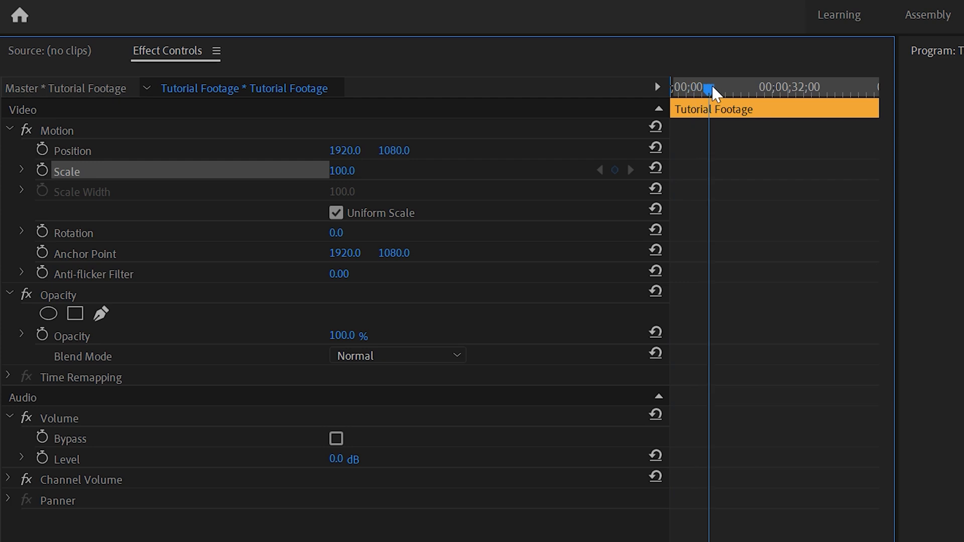
{"action": "left_click", "coordinate": [42, 170]}
{"action": "left_click_drag", "start_coordinate": [712, 83], "coordinate": [739, 81]}
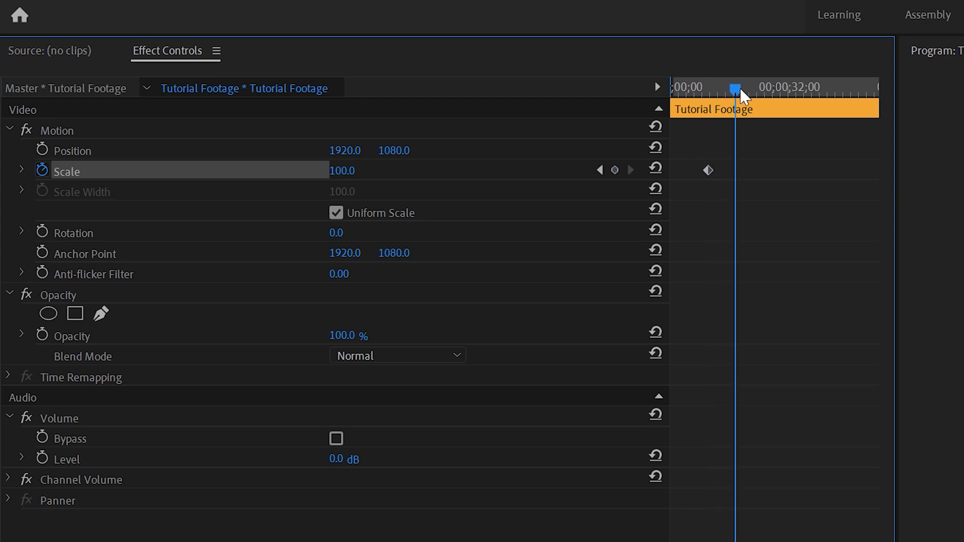
{"action": "left_click", "coordinate": [616, 171]}
{"action": "key", "text": "Delete"}
{"action": "left_click", "coordinate": [346, 171]}
{"action": "type", "text": "150"}
{"action": "key", "text": "Return"}
Return to the first Scale keyframe and scrub the playhead across both keyframes to preview the zoom
{"action": "left_click", "coordinate": [599, 170]}
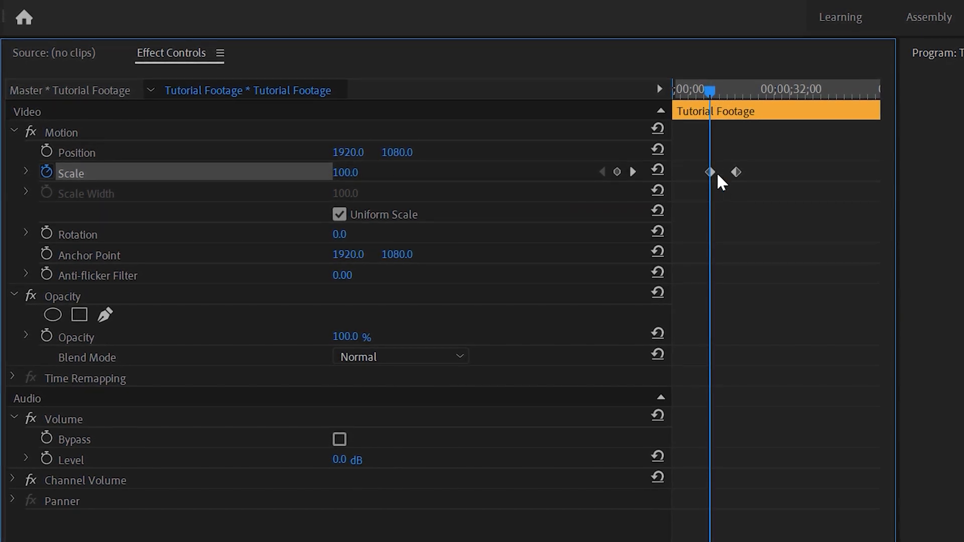
{"action": "left_click_drag", "start_coordinate": [710, 93], "coordinate": [736, 96]}
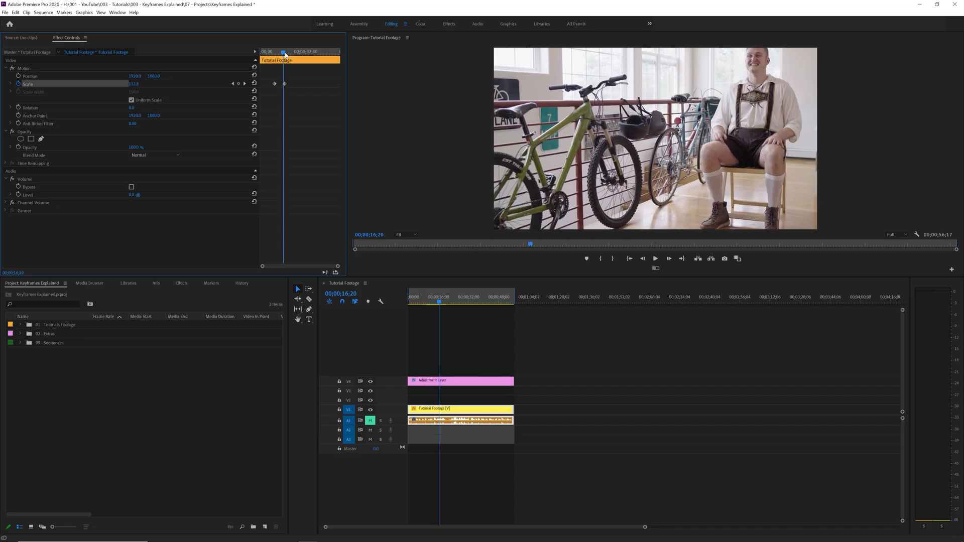
{"action": "left_click_drag", "start_coordinate": [284, 54], "coordinate": [286, 54]}
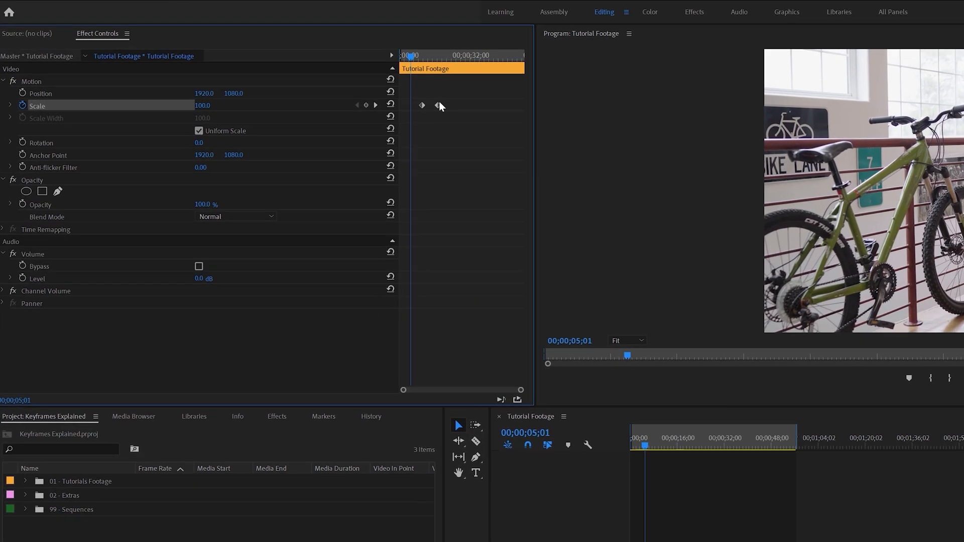
Try selecting both Scale keyframes together, one by one and with a marquee, clearing the selection each time
{"action": "left_click", "coordinate": [504, 115]}
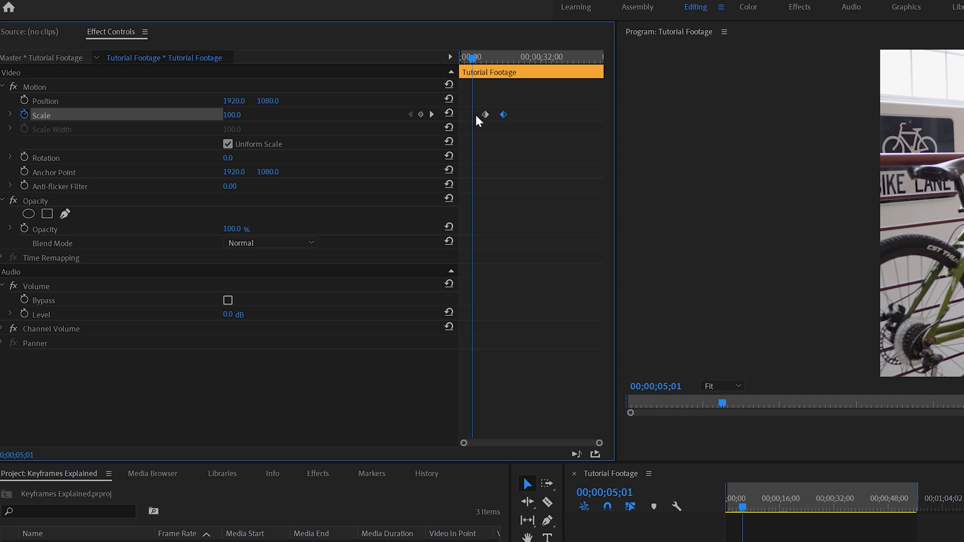
{"action": "left_click", "coordinate": [485, 115], "text": "shift"}
{"action": "left_click", "coordinate": [548, 140]}
{"action": "left_click_drag", "start_coordinate": [516, 95], "coordinate": [478, 130]}
{"action": "left_click", "coordinate": [512, 142]}
Step the playhead forward through the Scale keyframes and back to the first one using keyframe navigation
{"action": "left_click", "coordinate": [432, 115]}
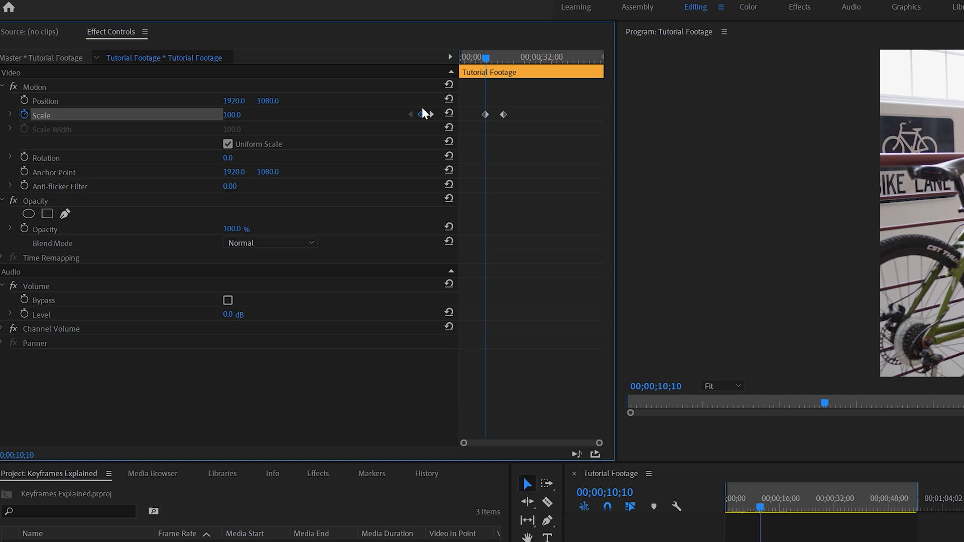
{"action": "left_click", "coordinate": [431, 114]}
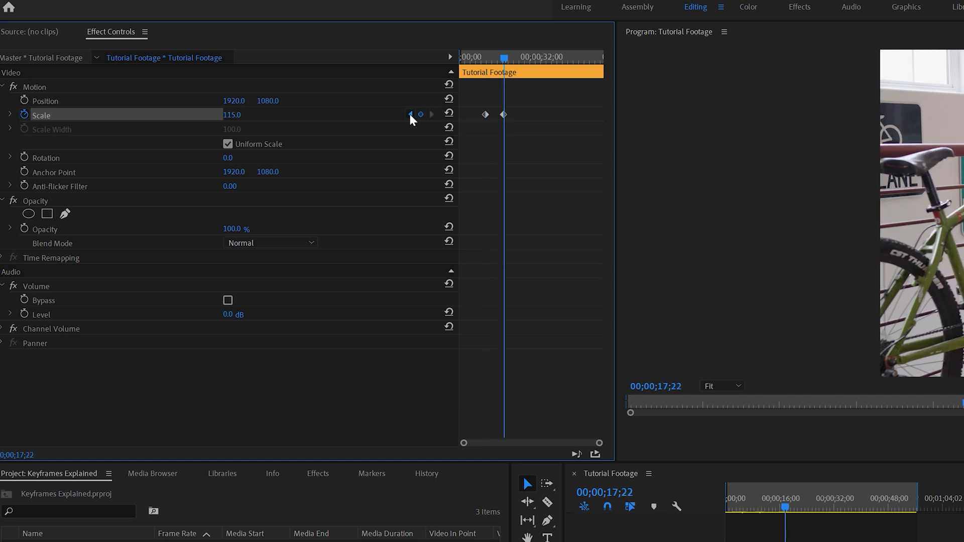
{"action": "left_click", "coordinate": [411, 114]}
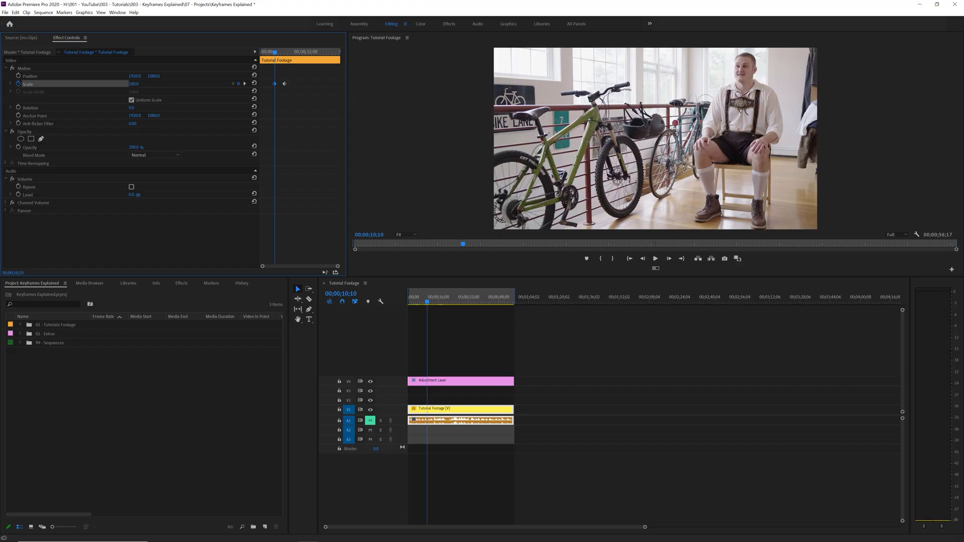
Try a larger Scale value at the first keyframe and set it back to 100
{"action": "left_click_drag", "start_coordinate": [133, 83], "coordinate": [139, 84]}
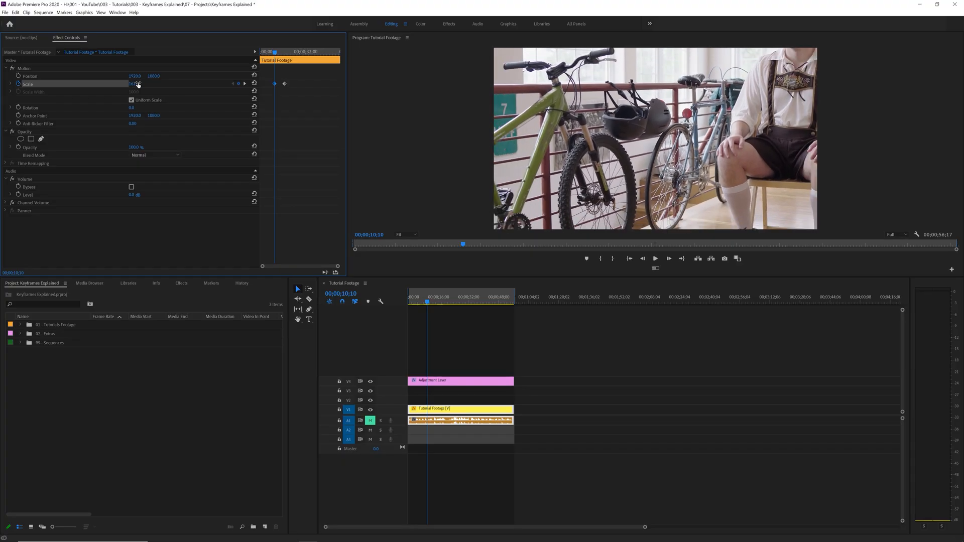
{"action": "left_click", "coordinate": [139, 84]}
{"action": "type", "text": "100"}
{"action": "key", "text": "Return"}
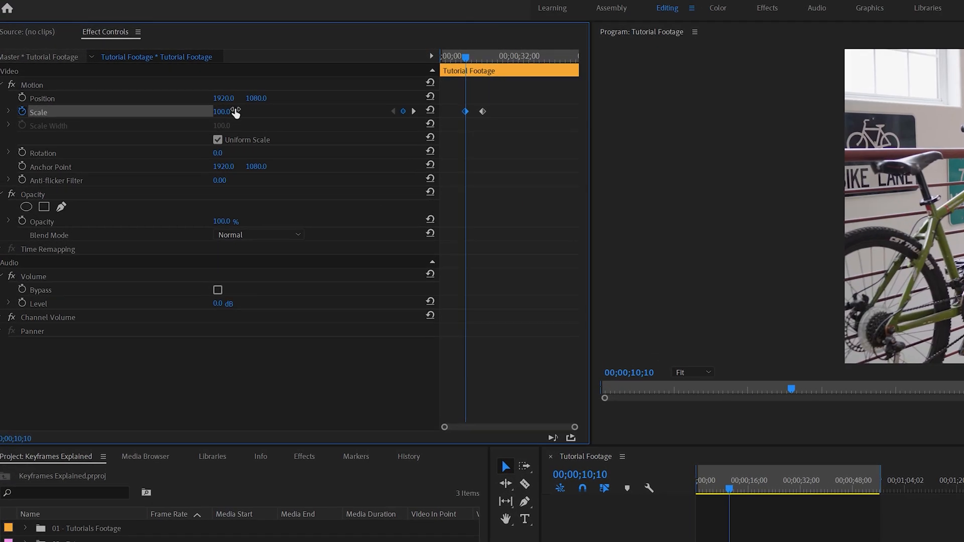
Reset Scale to its default at the second keyframe and undo that reset
{"action": "left_click", "coordinate": [414, 111]}
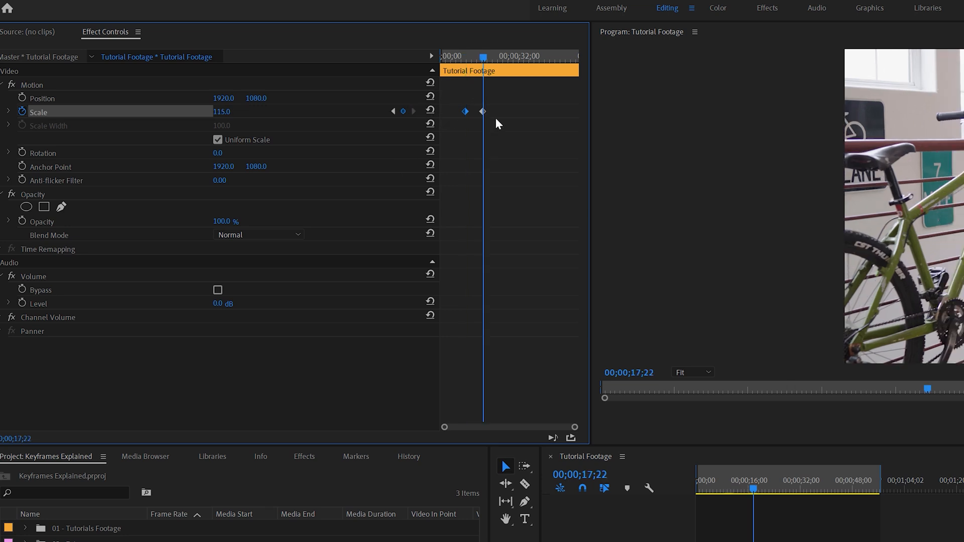
{"action": "left_click", "coordinate": [433, 109]}
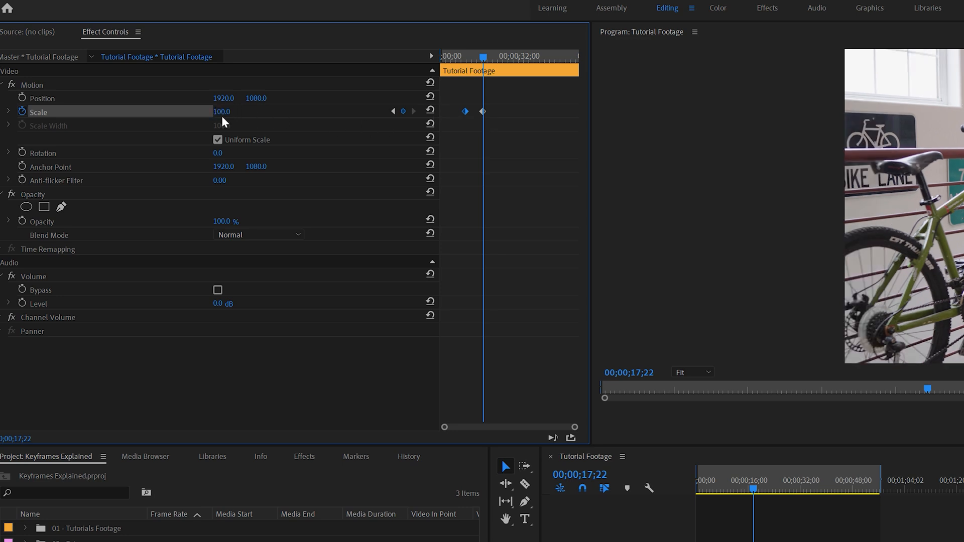
{"action": "key", "text": "ctrl+z"}
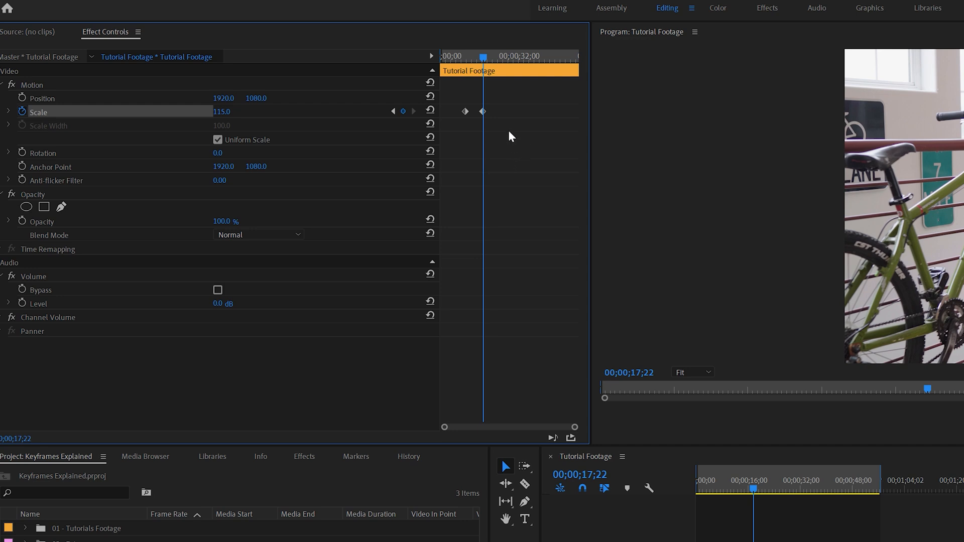
Add extra Scale keyframes after the second one, including at 00;00;19;18, 00;00;36;16 and 00;00;44;07
{"action": "left_click", "coordinate": [489, 56]}
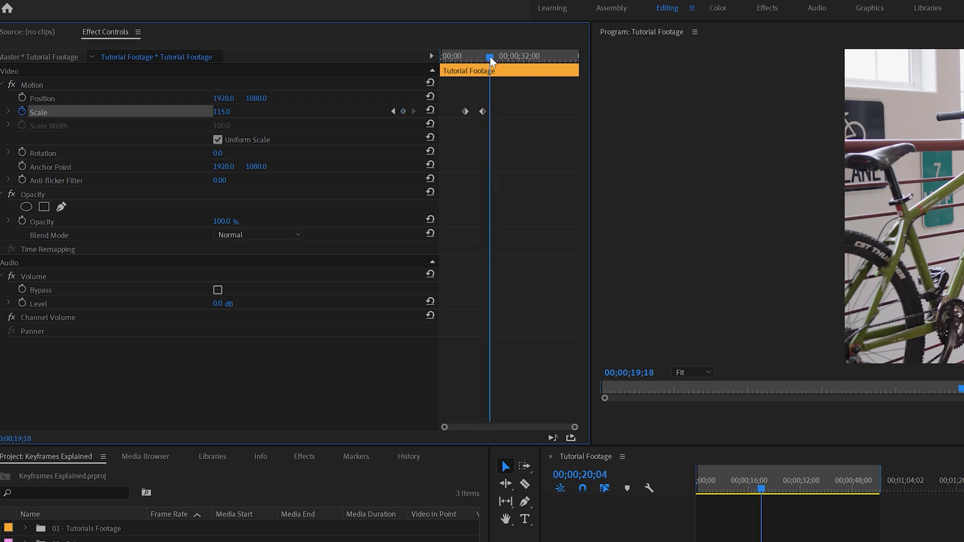
{"action": "left_click", "coordinate": [407, 111]}
{"action": "left_click_drag", "start_coordinate": [490, 56], "coordinate": [513, 56]}
{"action": "left_click", "coordinate": [408, 112]}
{"action": "left_click", "coordinate": [529, 56]}
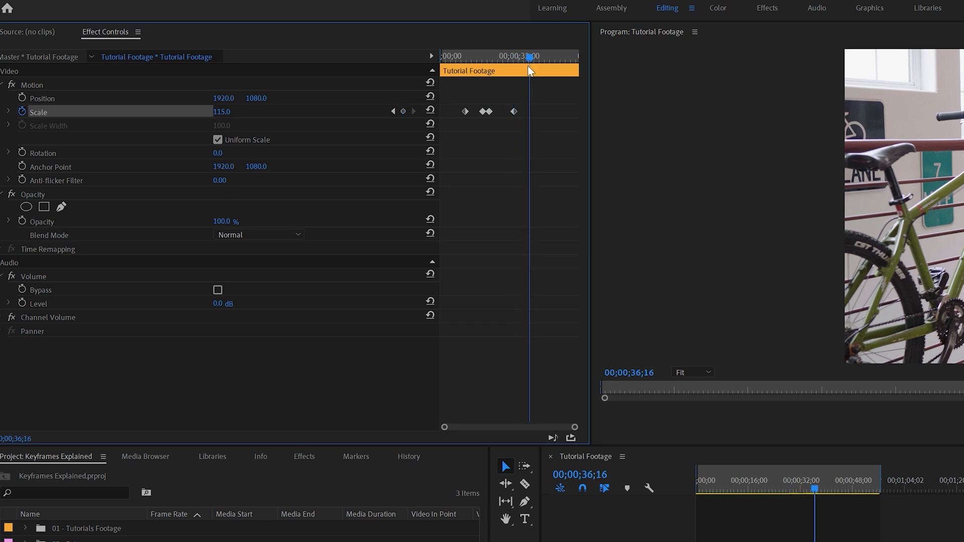
{"action": "left_click", "coordinate": [548, 56]}
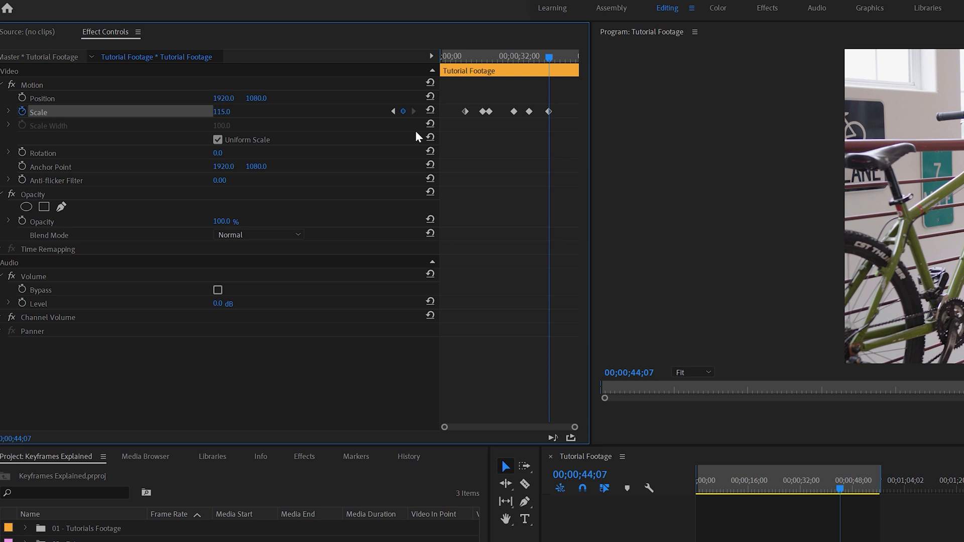
Enable Position keyframing at 00;00;44;07 and add more Position keyframes at earlier points in the clip
{"action": "left_click", "coordinate": [23, 98]}
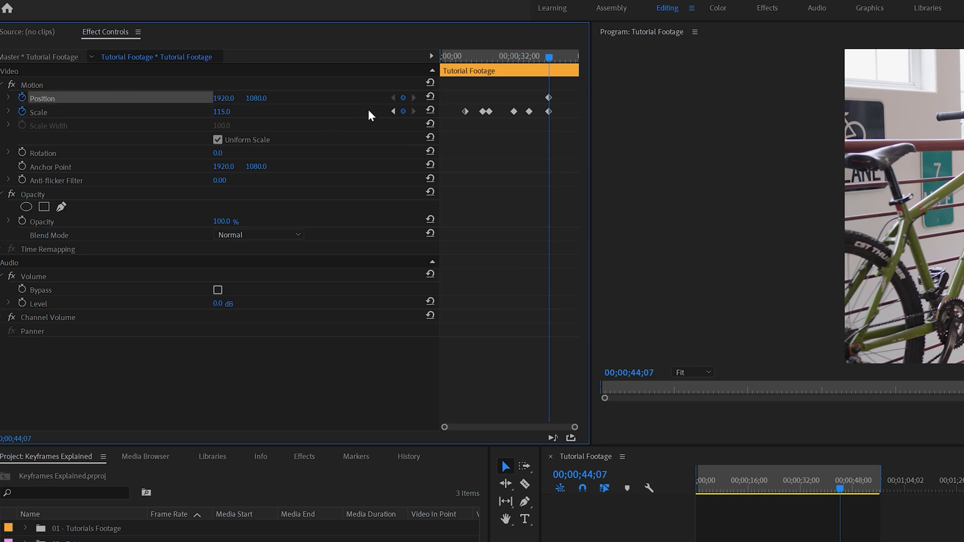
{"action": "left_click", "coordinate": [520, 59]}
{"action": "left_click", "coordinate": [403, 98]}
{"action": "left_click", "coordinate": [496, 56]}
{"action": "left_click", "coordinate": [403, 98]}
{"action": "left_click", "coordinate": [470, 57]}
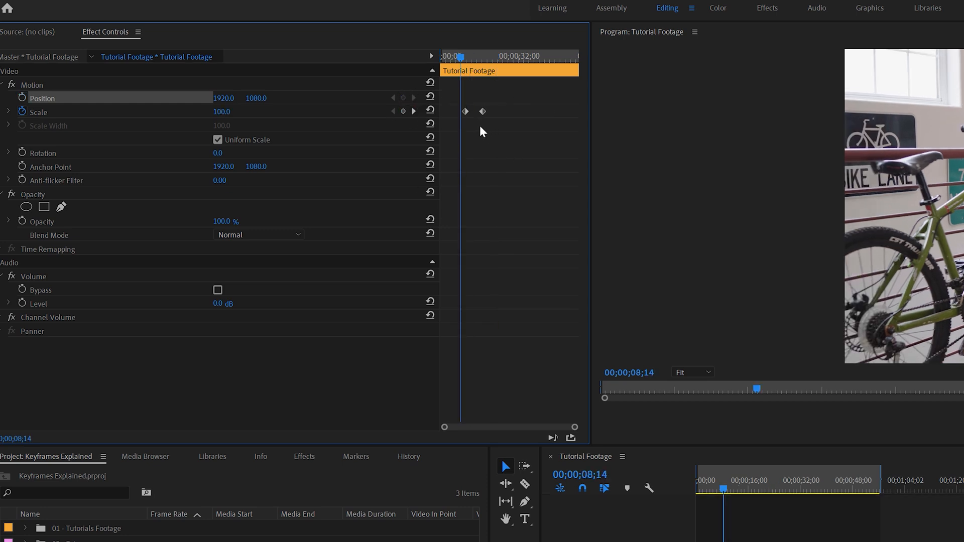
Play the sequence from 00;00;08;14 past both Scale keyframes to review the zoom animation
{"action": "key", "text": "space"}
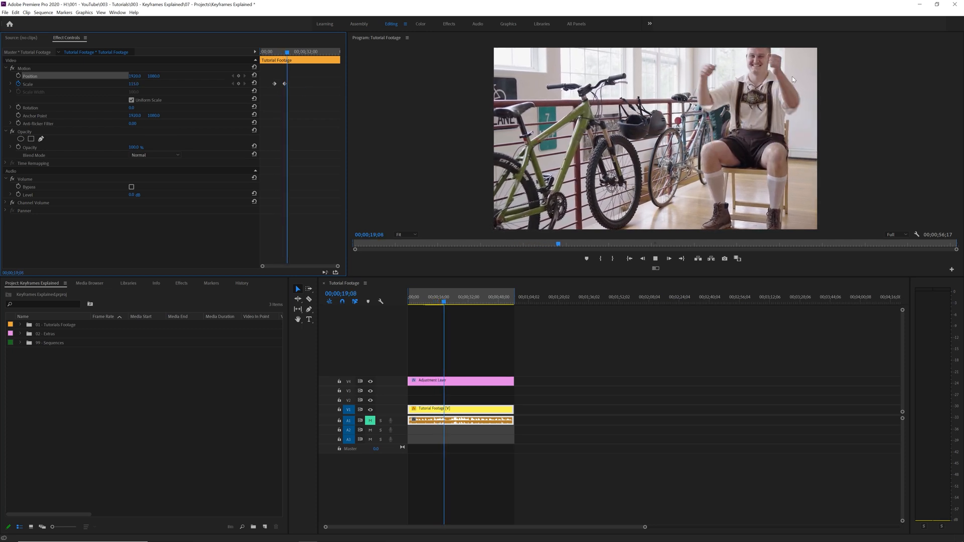
{"action": "key", "text": "space"}
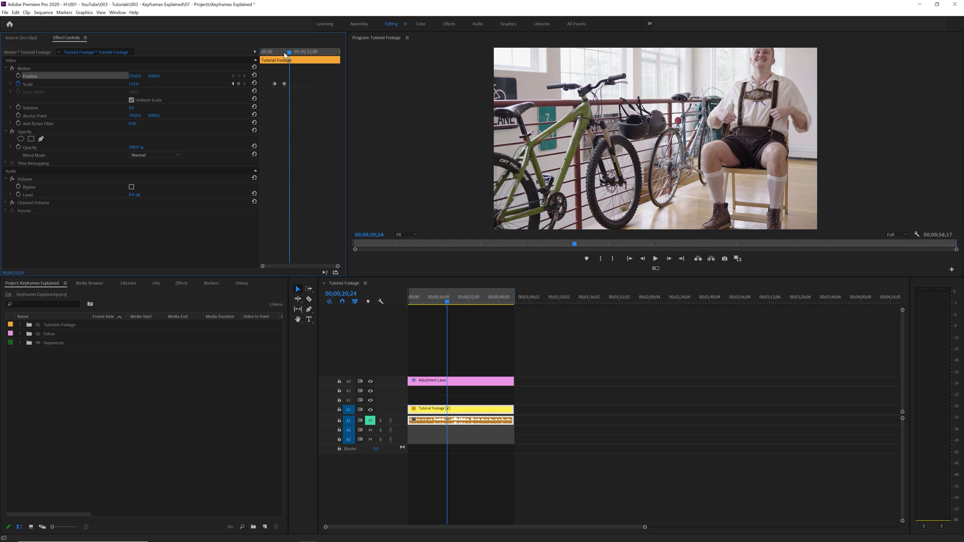
Change both Scale keyframes from linear to Bezier interpolation
{"action": "left_click_drag", "start_coordinate": [284, 56], "coordinate": [272, 89]}
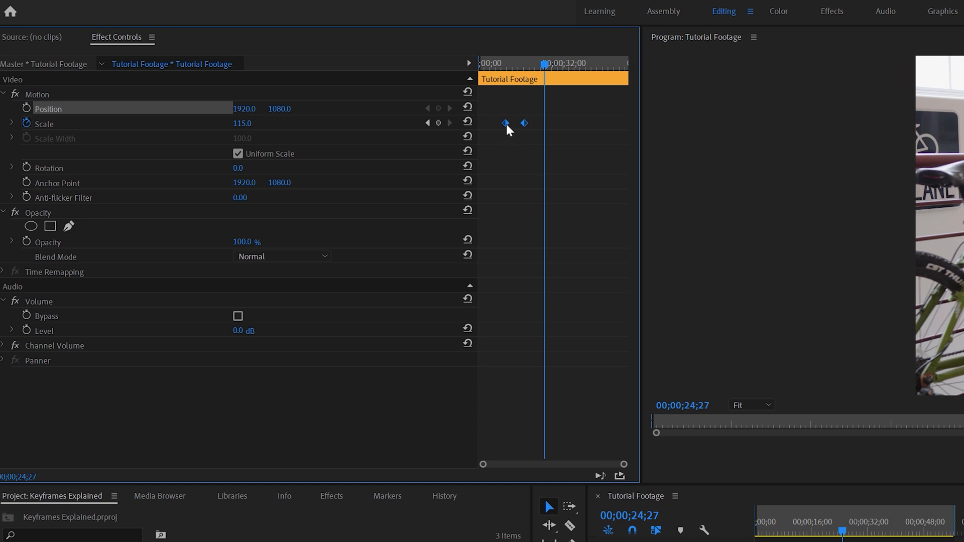
{"action": "right_click", "coordinate": [506, 125]}
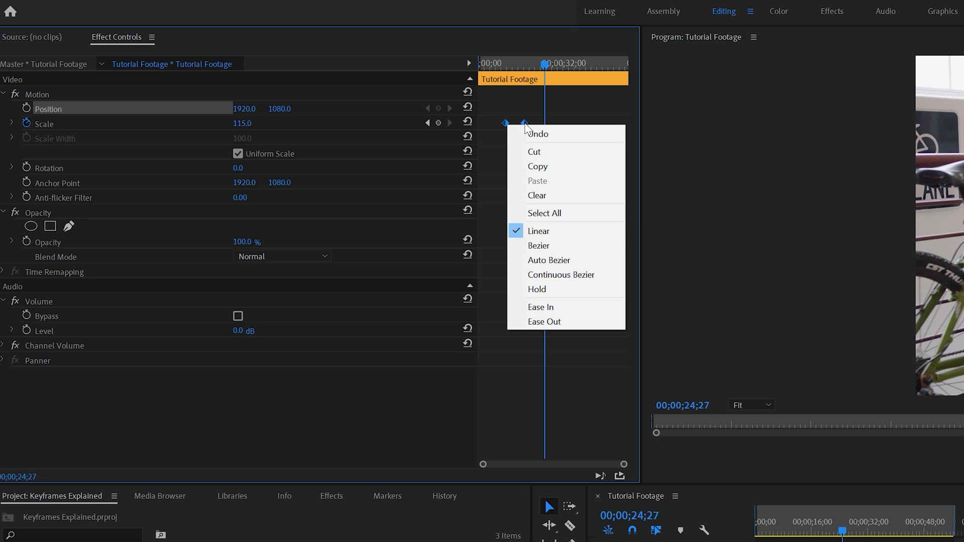
{"action": "left_click", "coordinate": [546, 251]}
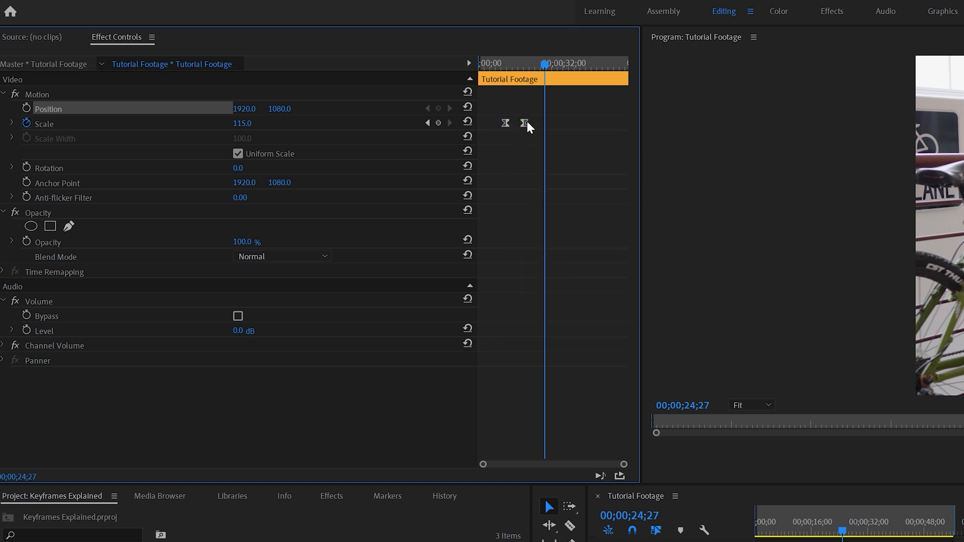
Show the Scale value and velocity graphs, enlarging the value graph and the time range around the two keyframes
{"action": "left_click", "coordinate": [12, 124]}
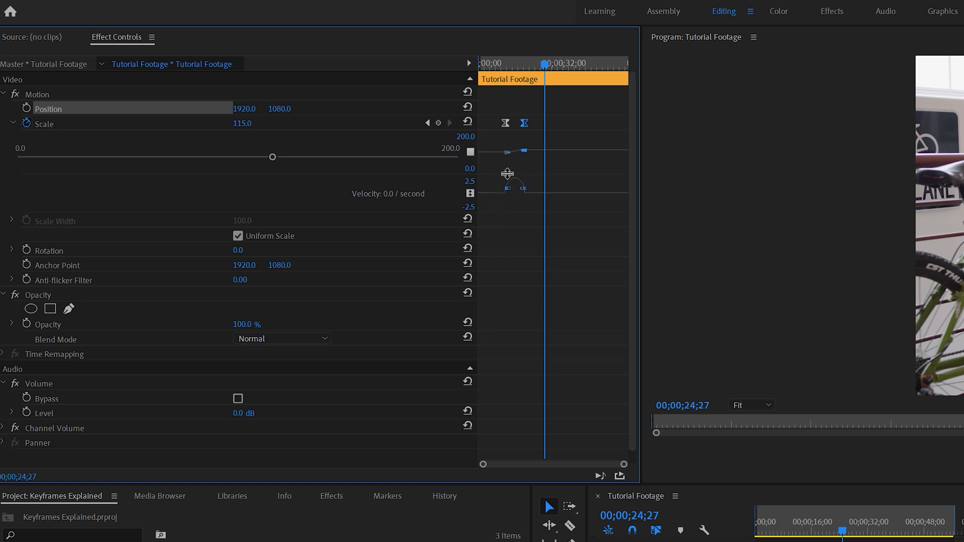
{"action": "left_click_drag", "start_coordinate": [507, 173], "coordinate": [485, 337]}
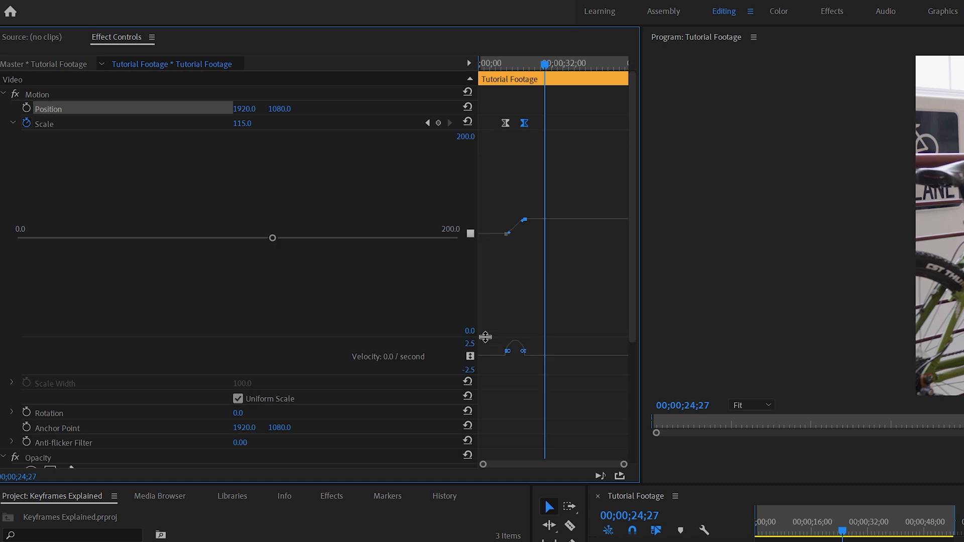
{"action": "left_click", "coordinate": [515, 64]}
{"action": "left_click_drag", "start_coordinate": [623, 464], "coordinate": [594, 462]}
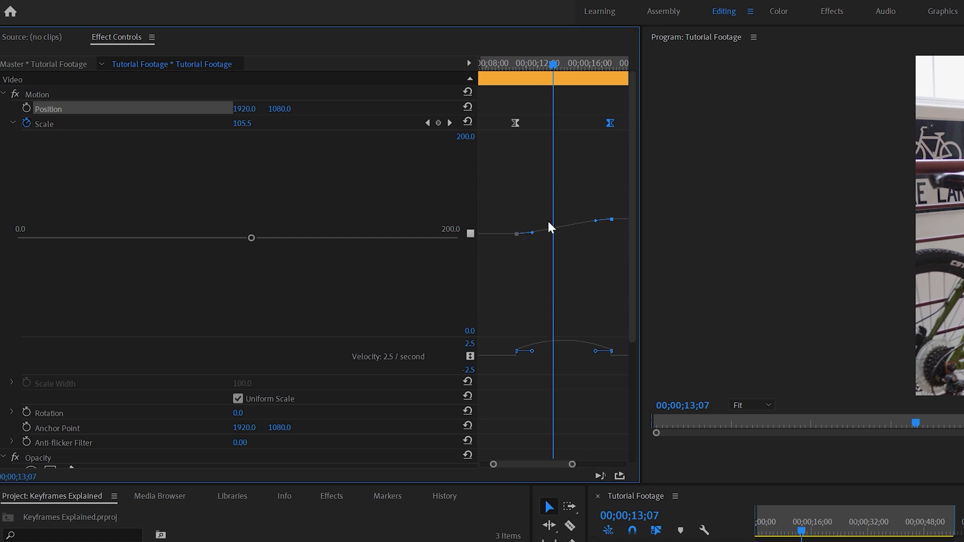
Lengthen the first Scale keyframe's Bezier handle and shorten the second's so the zoom accelerates towards its end, and preview it
{"action": "left_click", "coordinate": [533, 234]}
{"action": "left_click_drag", "start_coordinate": [533, 233], "coordinate": [576, 236]}
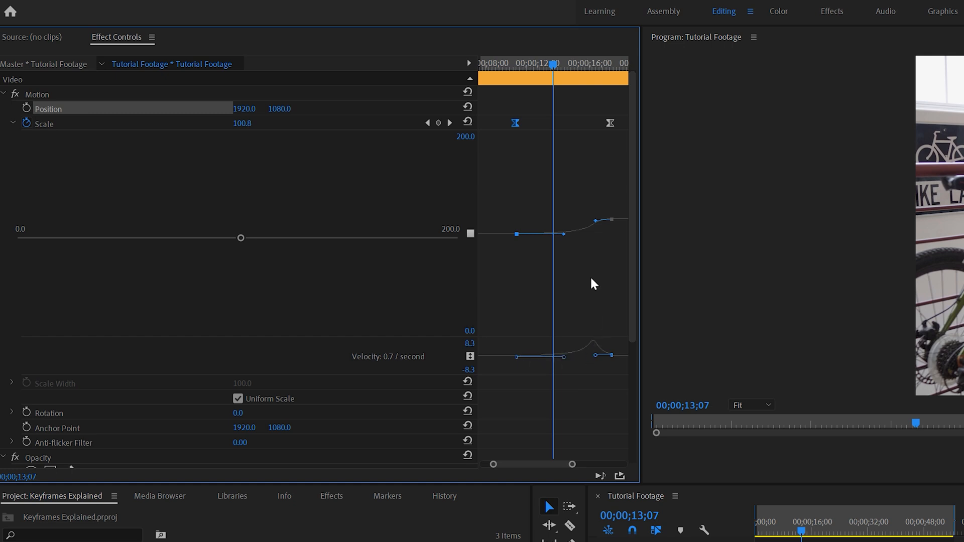
{"action": "left_click_drag", "start_coordinate": [595, 222], "coordinate": [608, 226]}
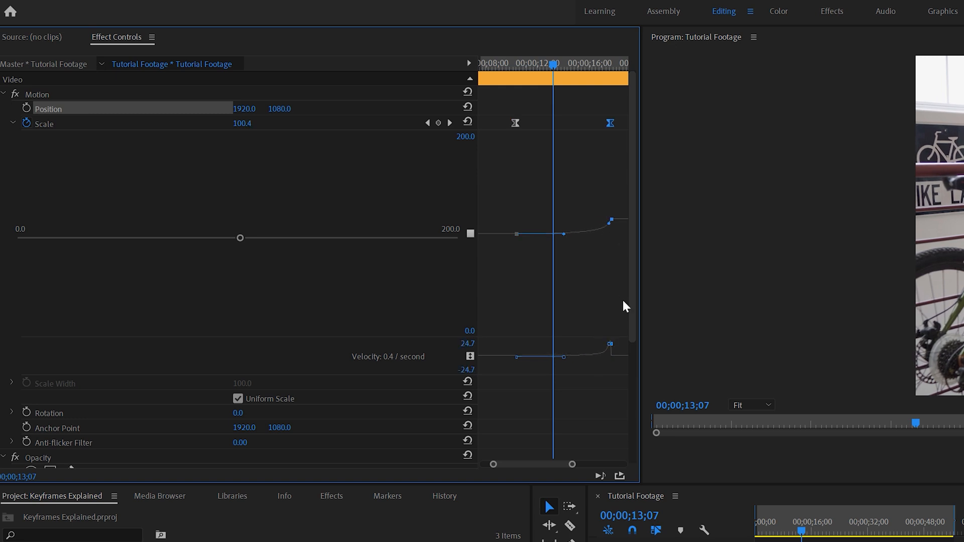
{"action": "left_click", "coordinate": [562, 64]}
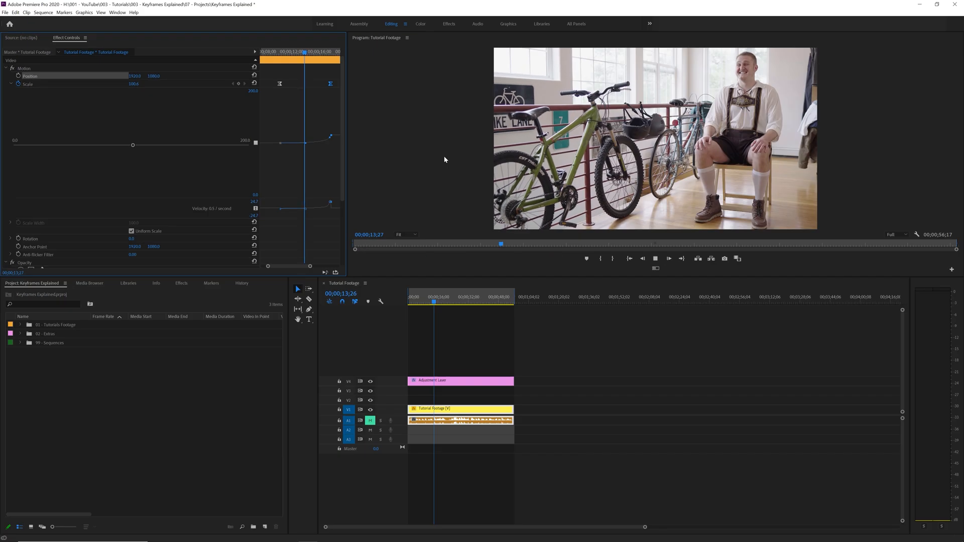